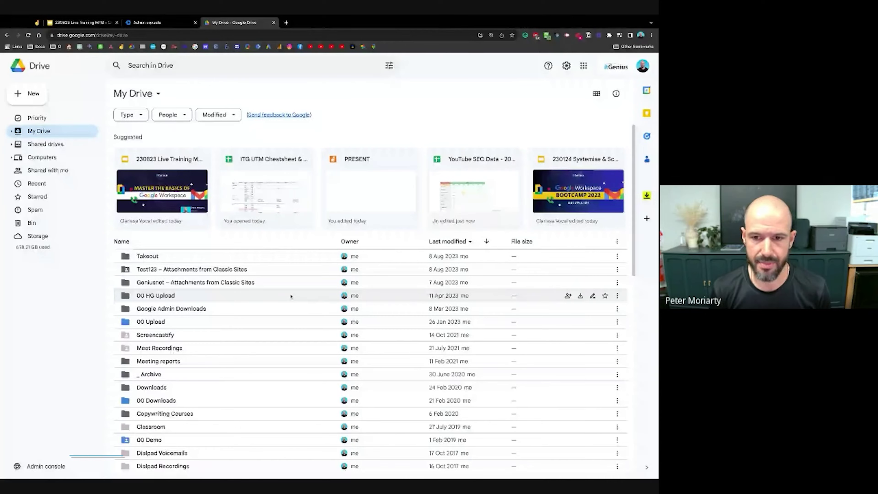
# - Skim the My Drive file list, then bring up the Google Admin console home page
pyautogui.scroll(-10, 370, 305)
pyautogui.scroll(10, 370, 304)
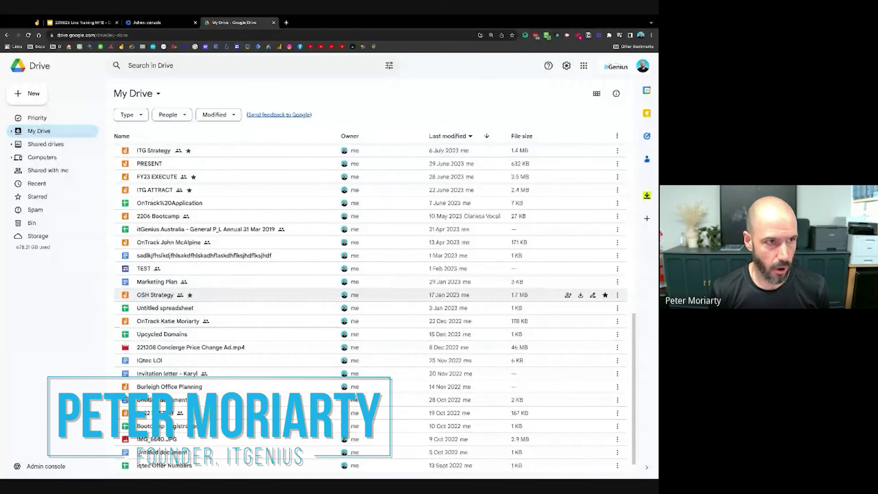
pyautogui.click(155, 25)
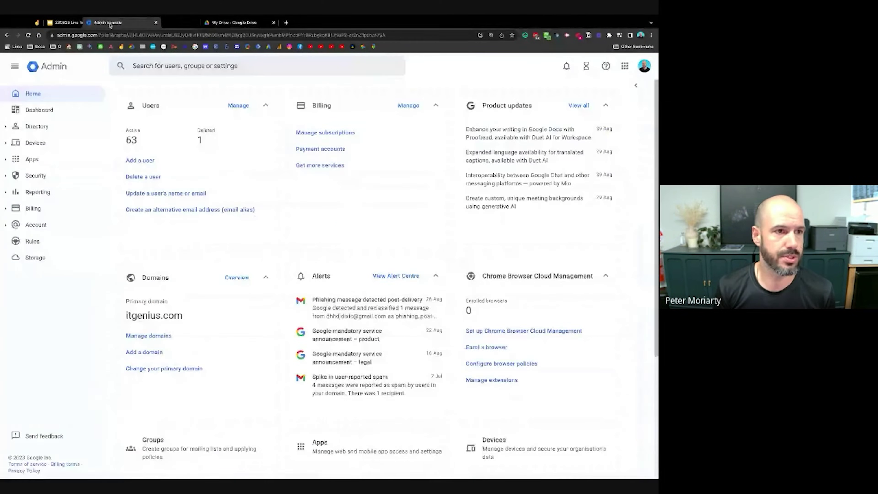
# - Move the Admin console tab ahead of the slides, step through the Drive screenshot slides, and return to My Drive
pyautogui.moveTo(155, 25); pyautogui.dragTo(97, 23)
pyautogui.hotkey('ctrl', 'Tab')
pyautogui.press('Left')
pyautogui.press('Left')
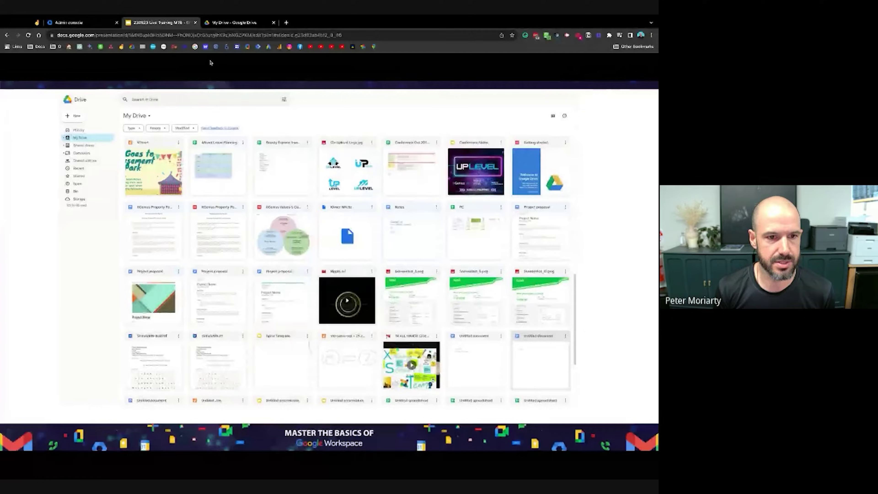
pyautogui.press('Right')
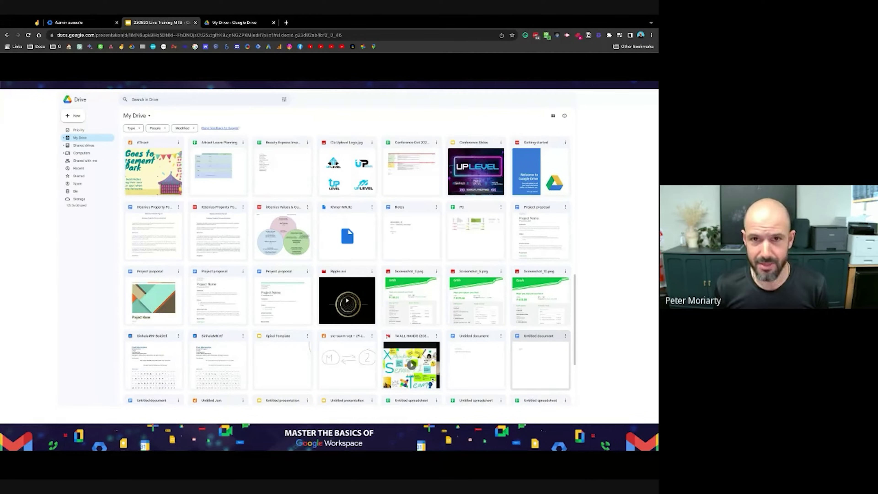
pyautogui.hotkey('ctrl', 'Tab')
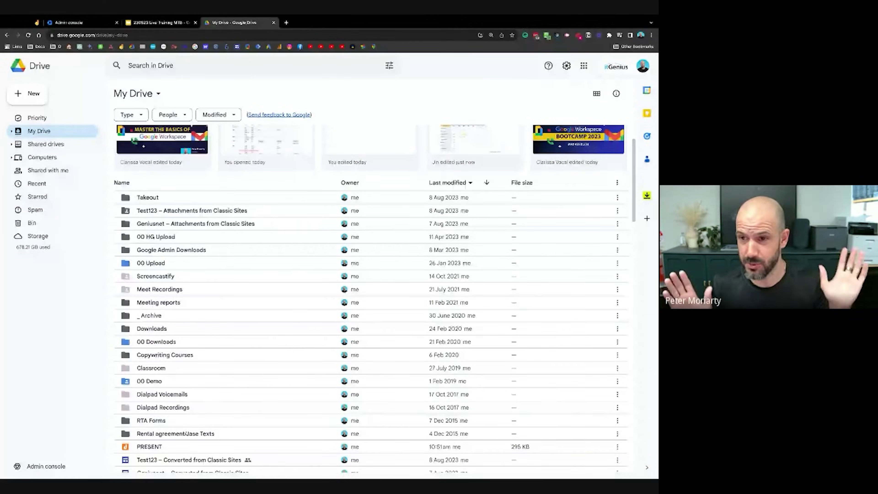
# - Browse My Drive to the Spiral Practitioner Survey (Responses) file, then switch to the PRESENT Jamboard
pyautogui.scroll(2, 449, 281)
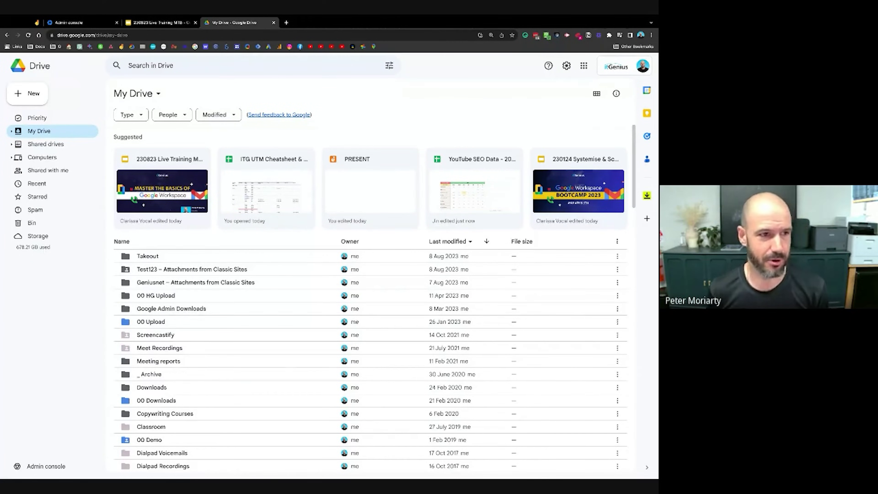
pyautogui.scroll(-15, 284, 304)
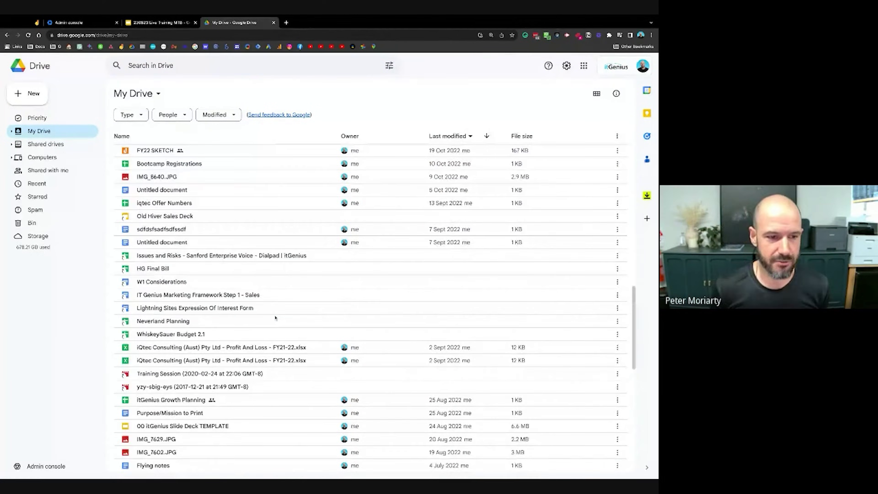
pyautogui.scroll(4, 275, 317)
pyautogui.scroll(12, 275, 318)
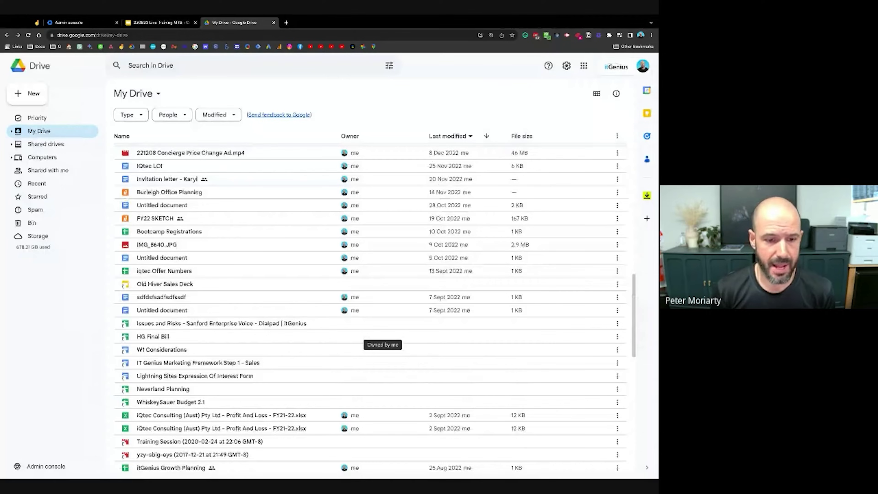
pyautogui.scroll(-15, 380, 337)
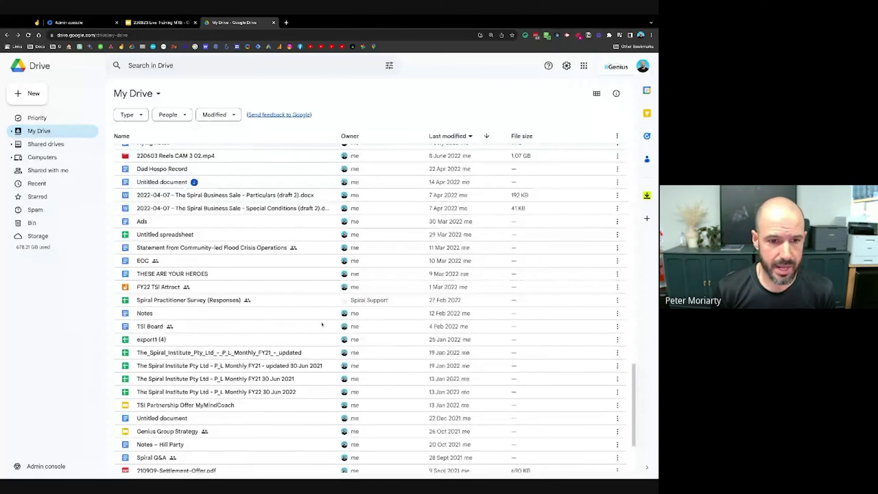
pyautogui.scroll(5, 381, 320)
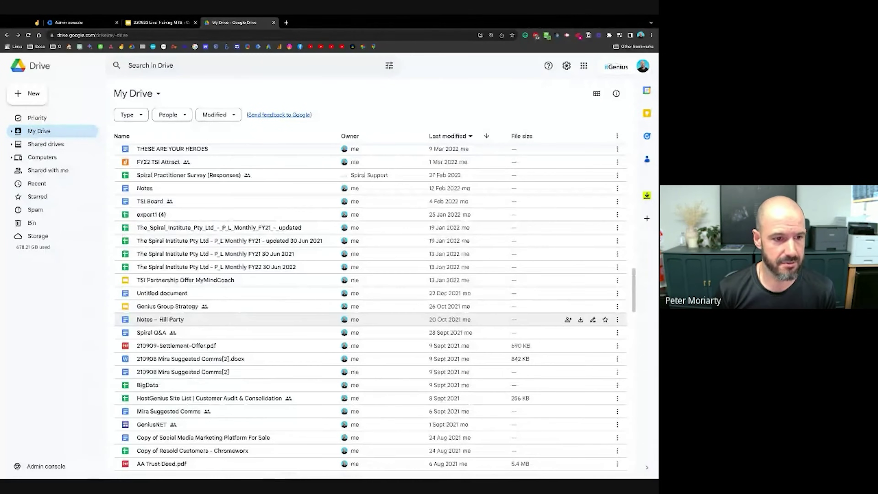
pyautogui.scroll(3, 355, 304)
pyautogui.click(355, 288)
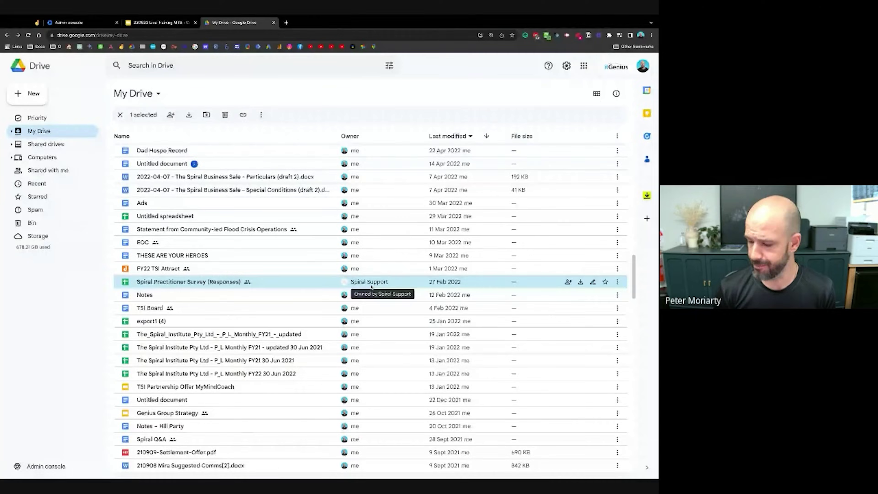
pyautogui.hotkey('ctrl', '1')
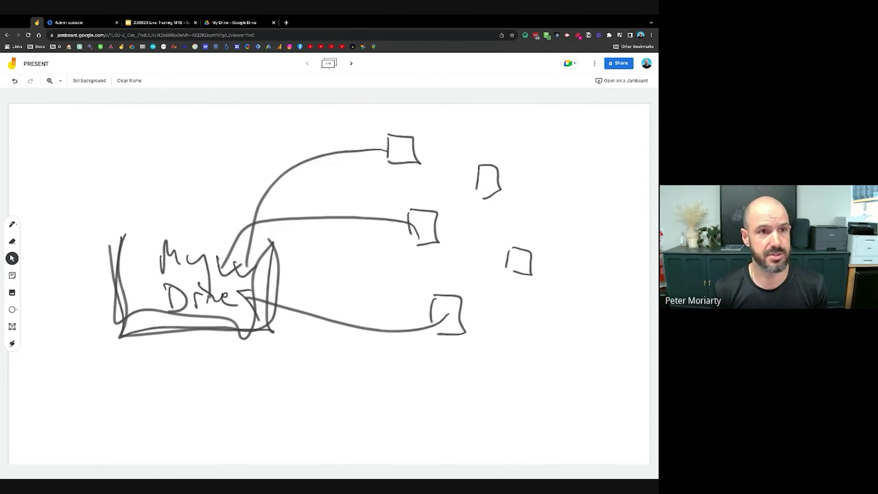
# - Return to the My Drive list and scroll up to the newest folders
pyautogui.click(232, 26)
pyautogui.scroll(15, 173, 328)
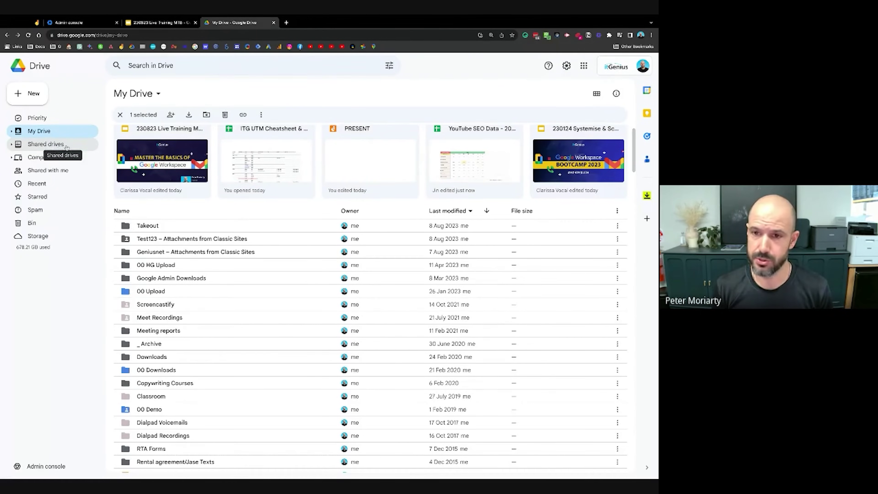
# - Glance at Shared drives, then pick out the Screencastify, Meet Recordings, 00 Demo and 00 Downloads folders in My Drive
pyautogui.click(65, 145)
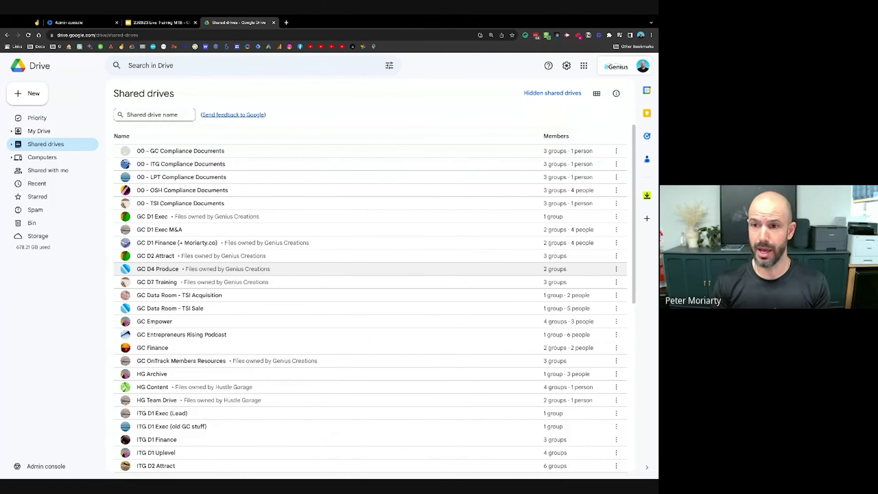
pyautogui.click(77, 132)
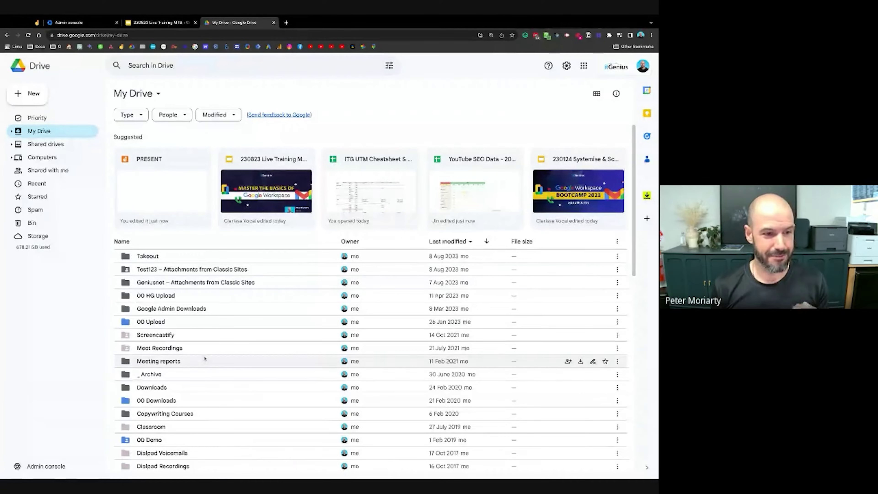
pyautogui.click(209, 336)
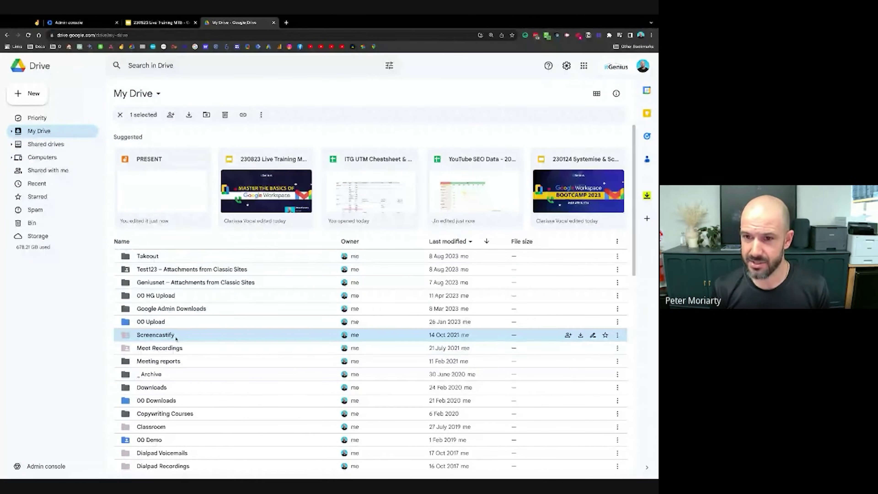
pyautogui.click(188, 348)
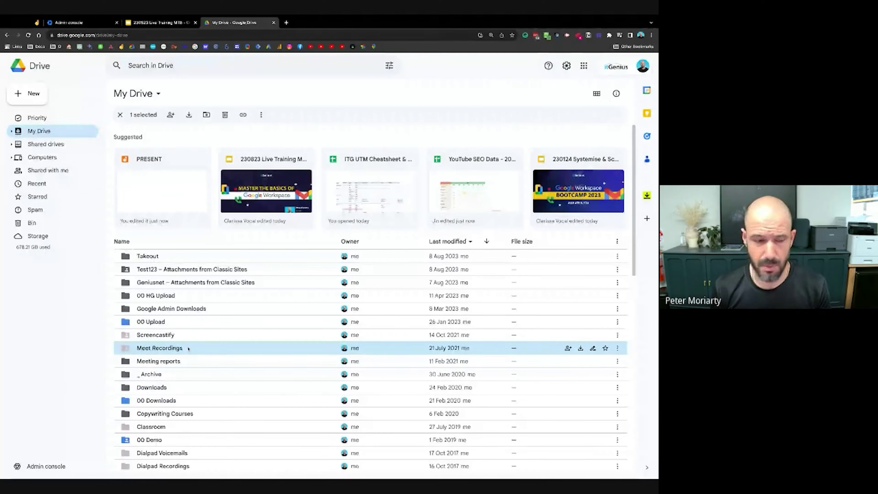
pyautogui.click(190, 440)
pyautogui.click(194, 404)
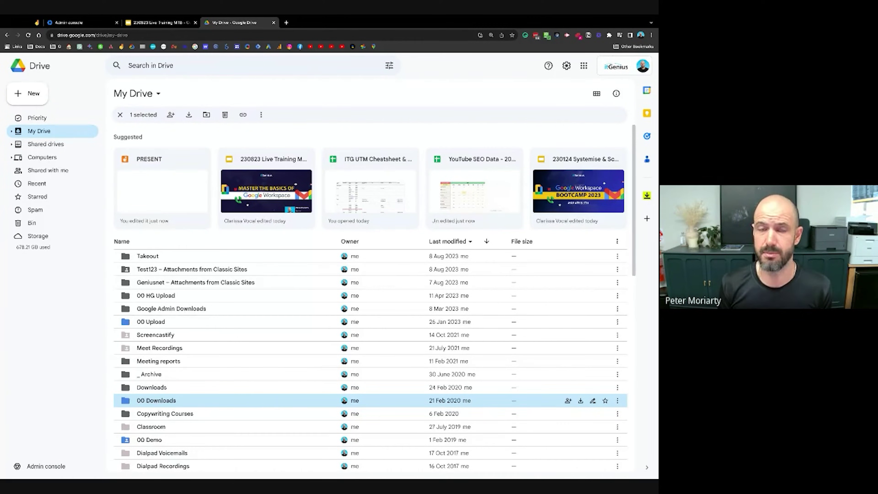
# - Go back to Shared drives and select the GC D1 Exec M&A drive
pyautogui.click(46, 144)
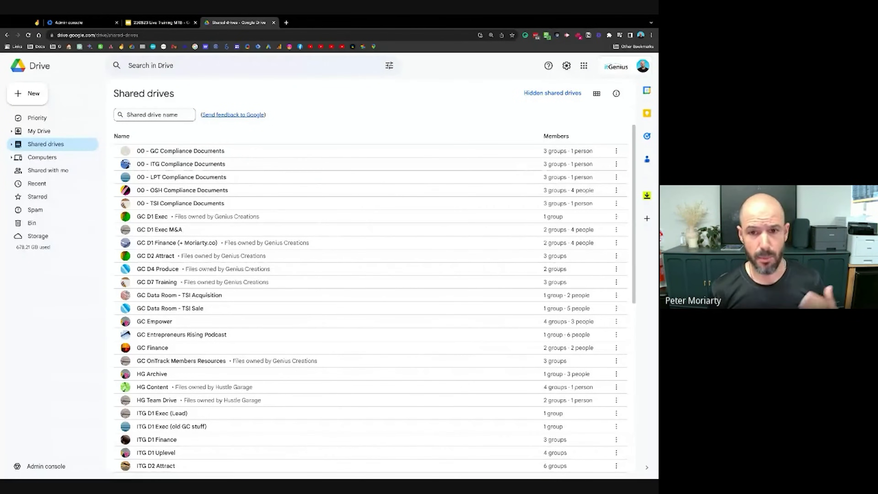
pyautogui.scroll(-1, 255, 199)
pyautogui.click(189, 208)
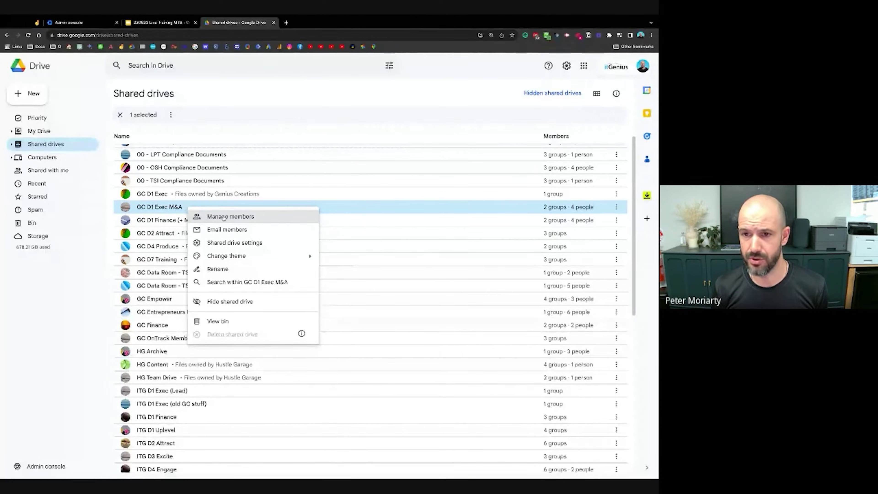
# - Check the GC D1 Exec M&A member list without changes, then return to the Admin console home page
pyautogui.click(224, 217)
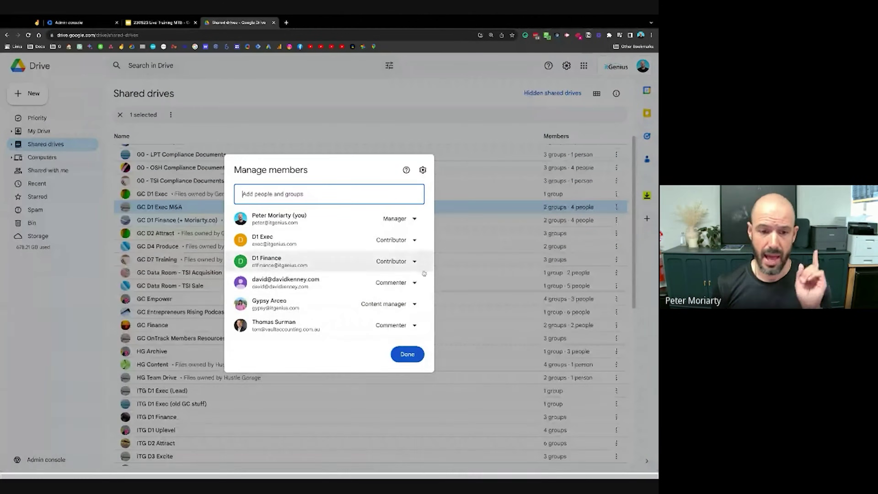
pyautogui.click(407, 354)
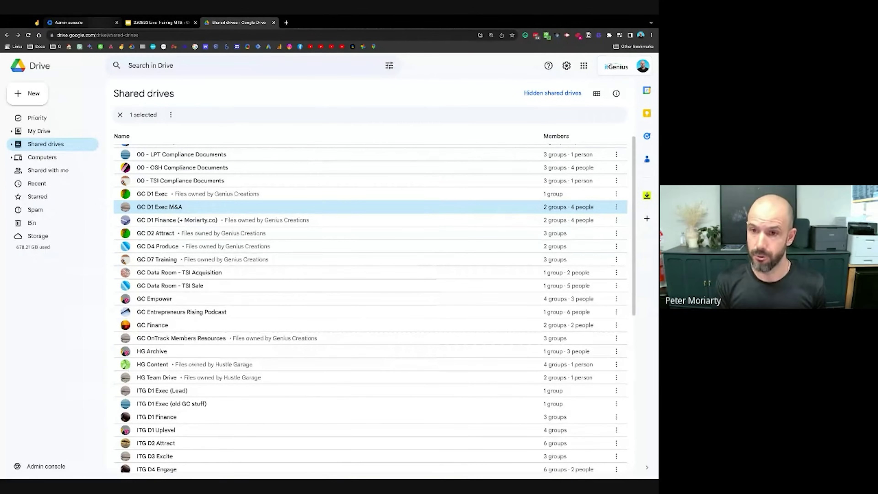
pyautogui.hotkey('ctrl', '2')
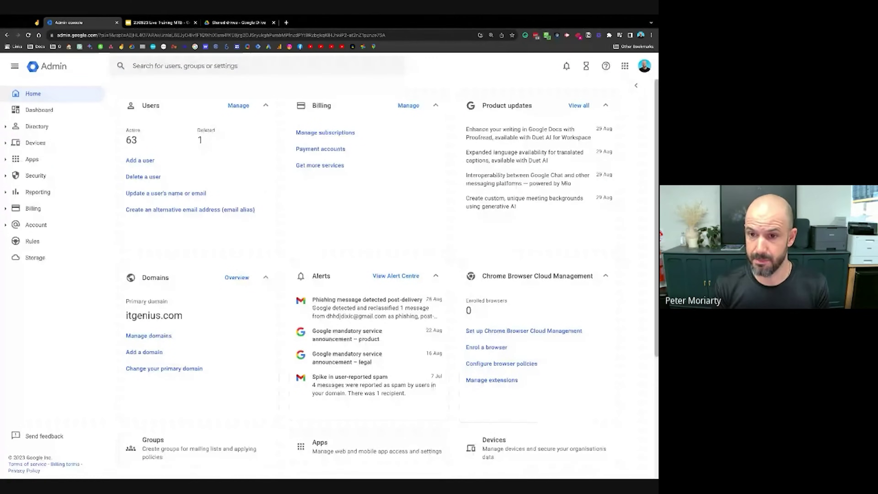
# - Go to Directory > Groups in the Admin console and start a new group
pyautogui.click(31, 127)
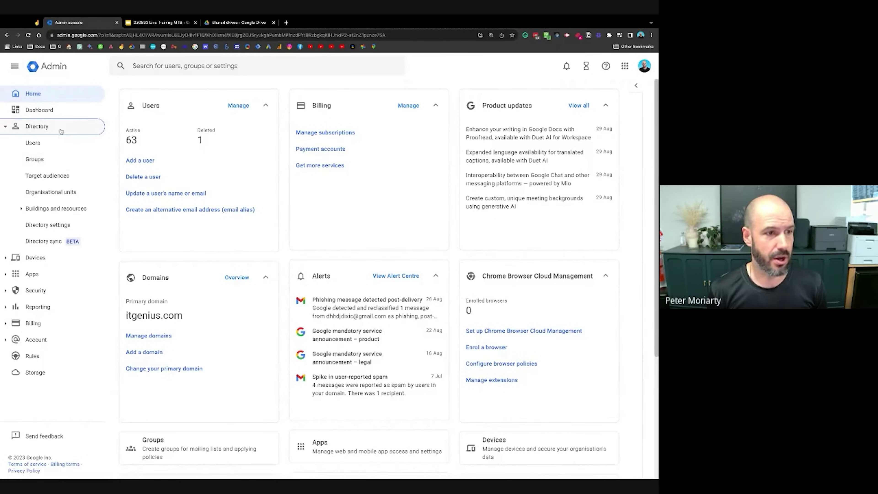
pyautogui.click(63, 160)
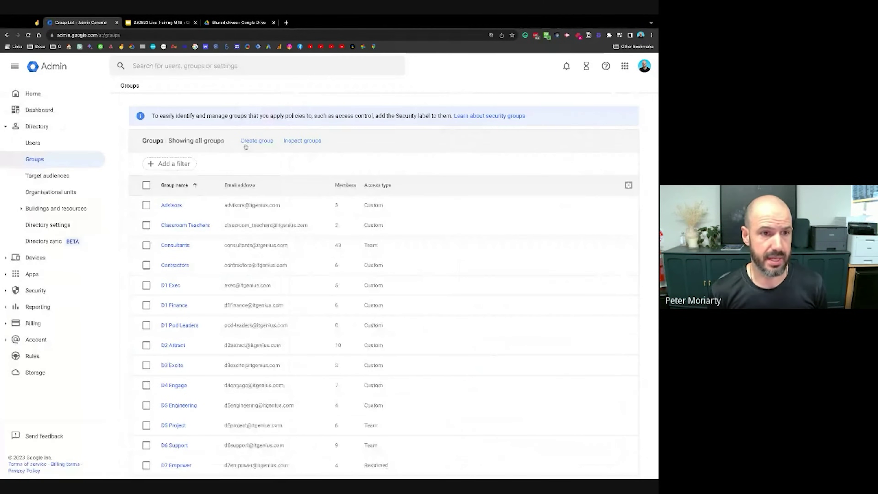
pyautogui.click(254, 142)
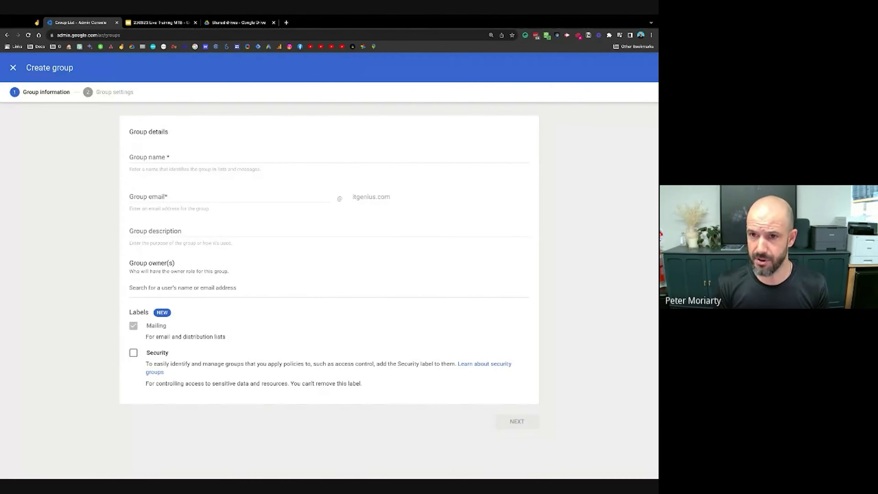
# - Name the group 'TEST Team', add the Security label, and create it with default access settings
pyautogui.click(263, 156)
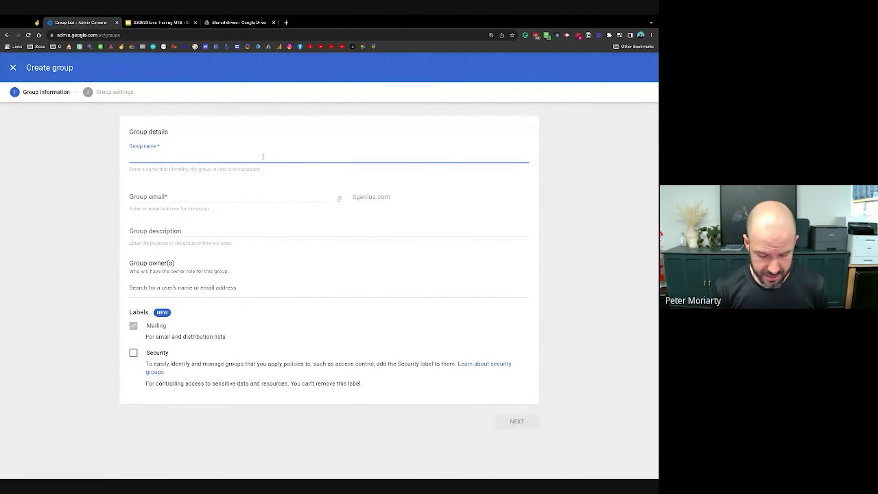
pyautogui.write('TEST Team')
pyautogui.press('Tab')
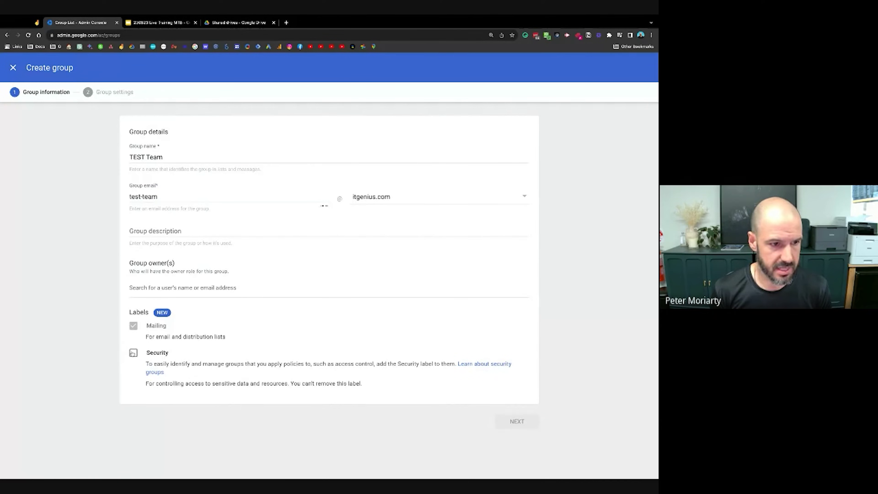
pyautogui.click(134, 353)
pyautogui.click(517, 427)
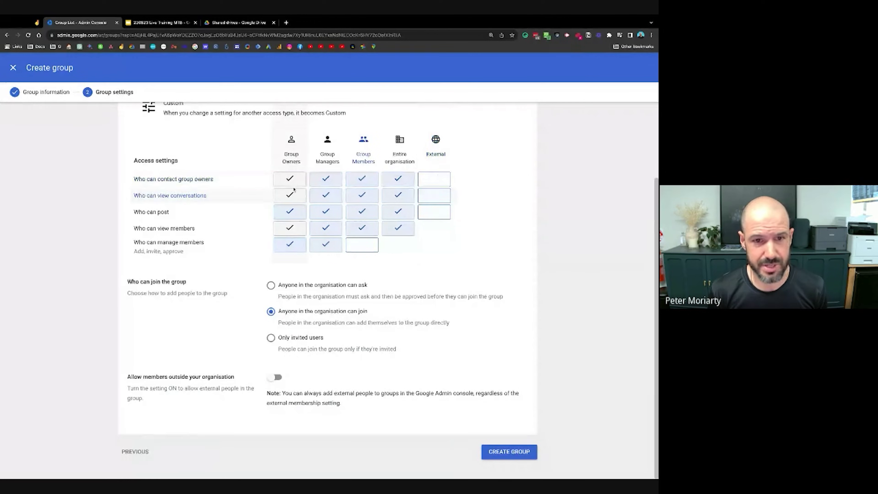
pyautogui.click(509, 451)
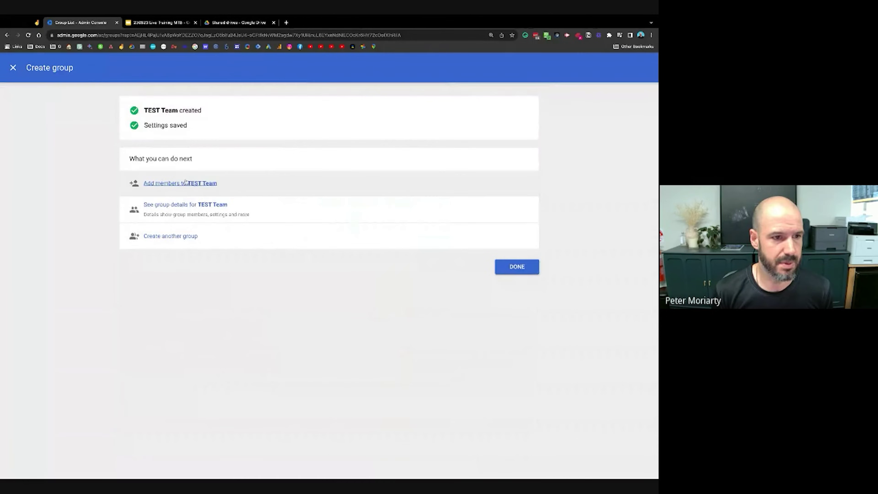
# - Add three suggested users as TEST Team members, then return to Drive's Shared drives list
pyautogui.click(185, 182)
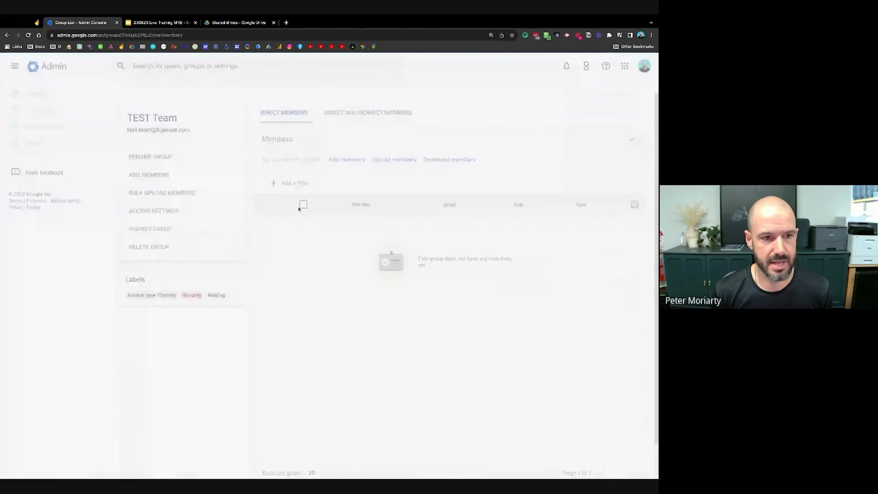
pyautogui.click(342, 162)
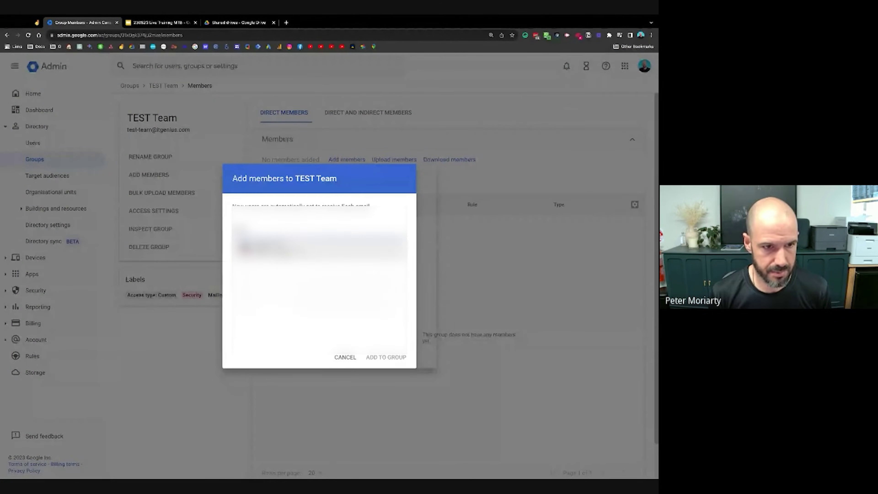
pyautogui.press('Return')
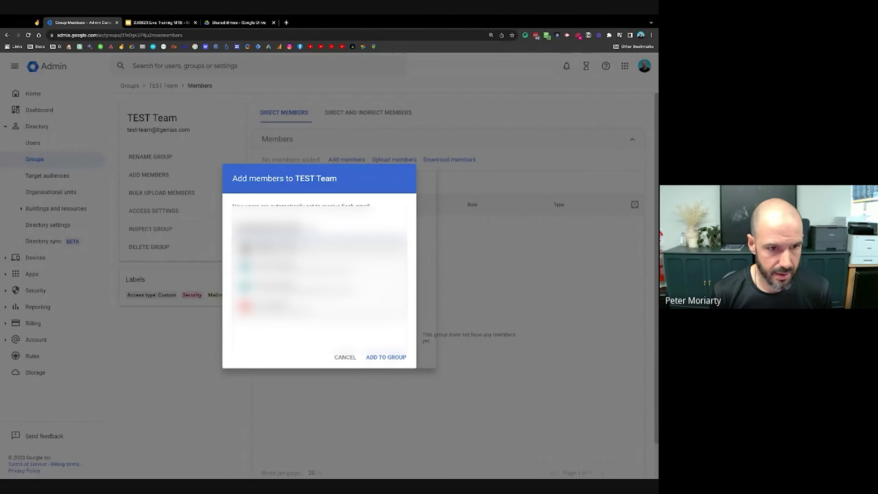
pyautogui.press('Return')
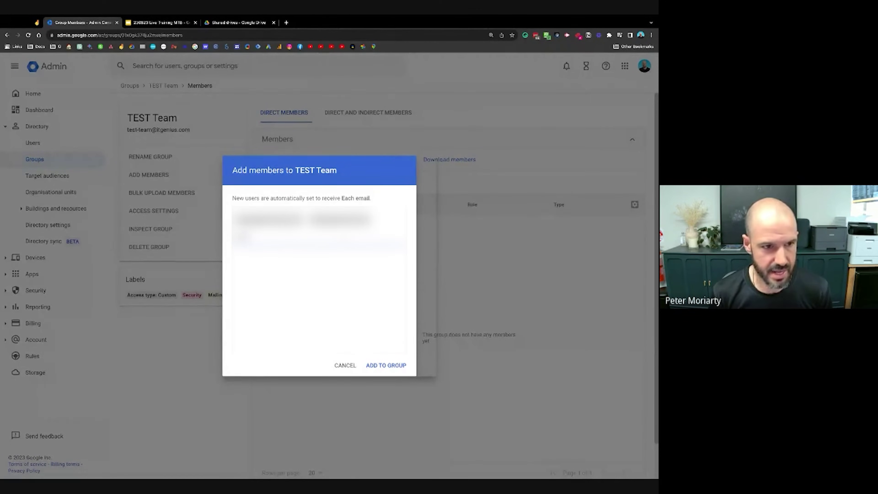
pyautogui.press('Return')
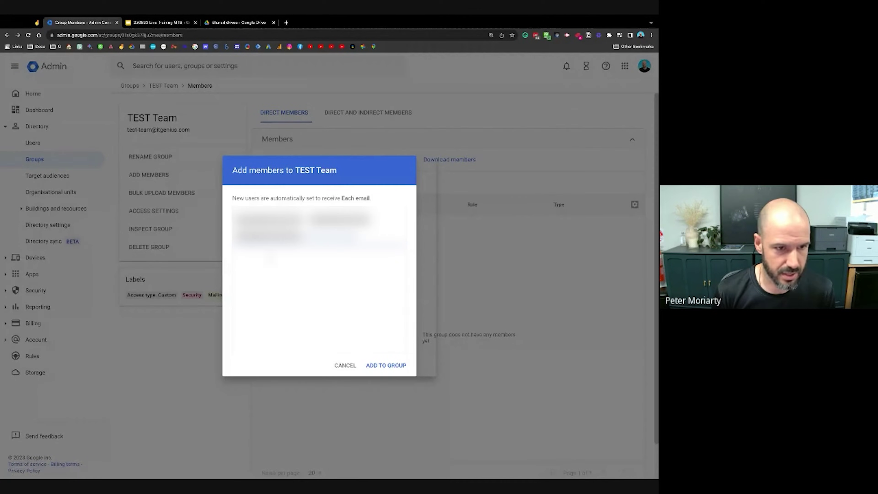
pyautogui.click(385, 365)
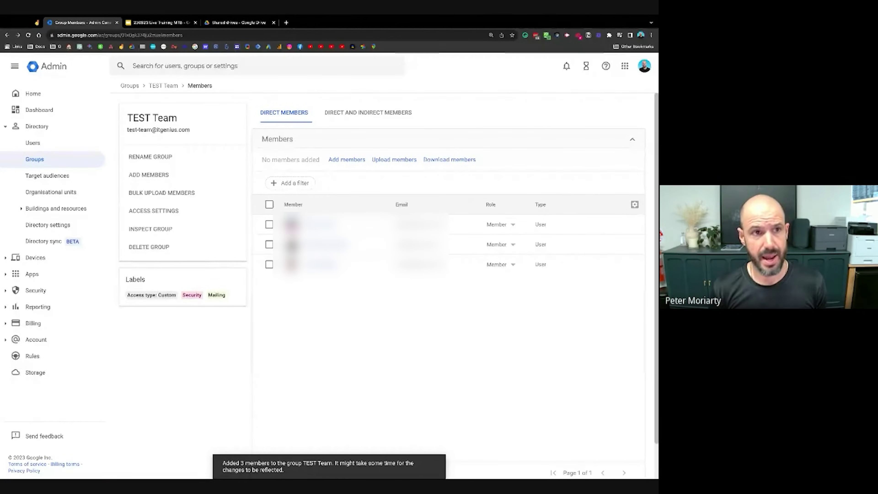
pyautogui.click(256, 22)
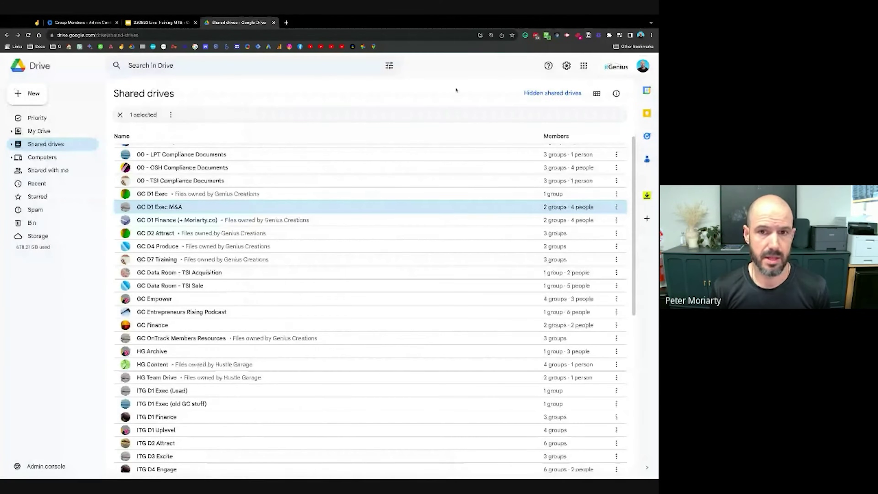
# - Create the 'TEST Team Drive' shared drive and open its member management
pyautogui.click(28, 93)
pyautogui.write('TEST Team Drive')
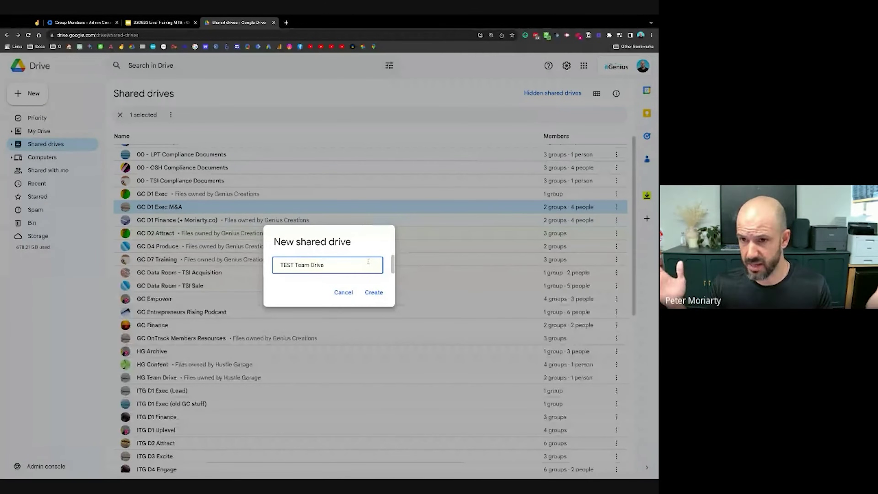
pyautogui.click(380, 297)
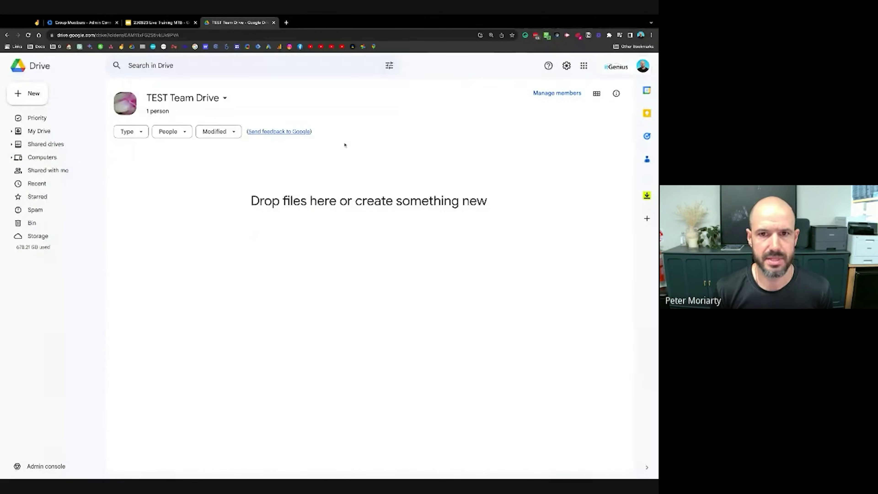
pyautogui.click(549, 94)
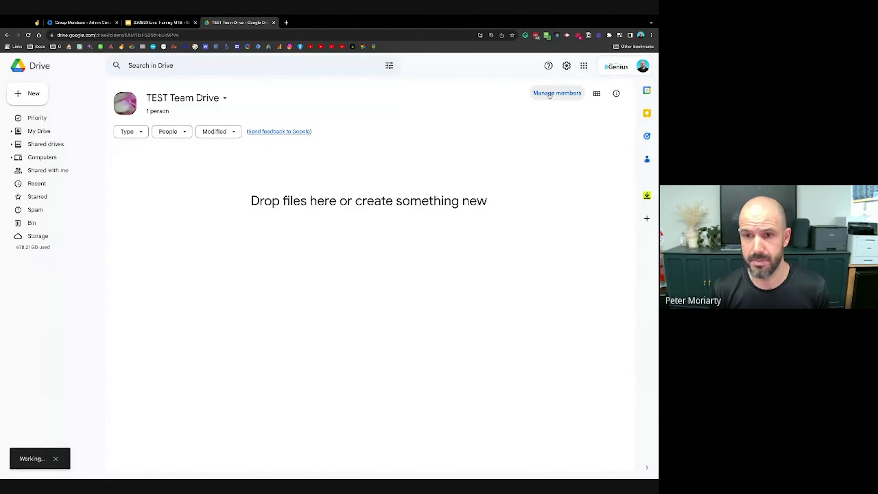
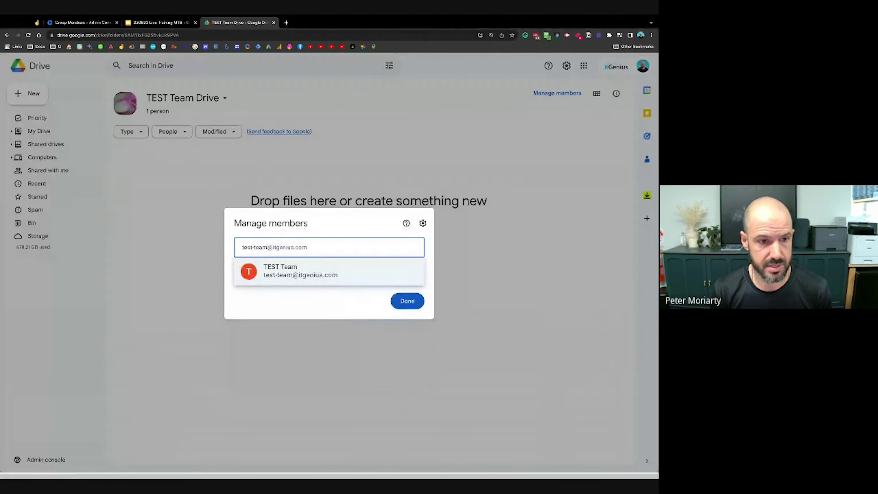
# - Add the TEST Team group by its group address as a Contributor, with notifications off, and share
pyautogui.click(341, 269)
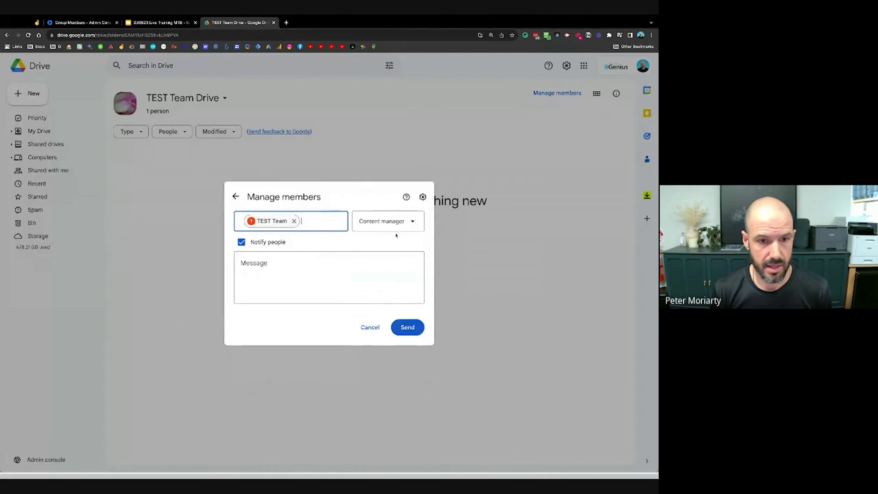
pyautogui.click(397, 224)
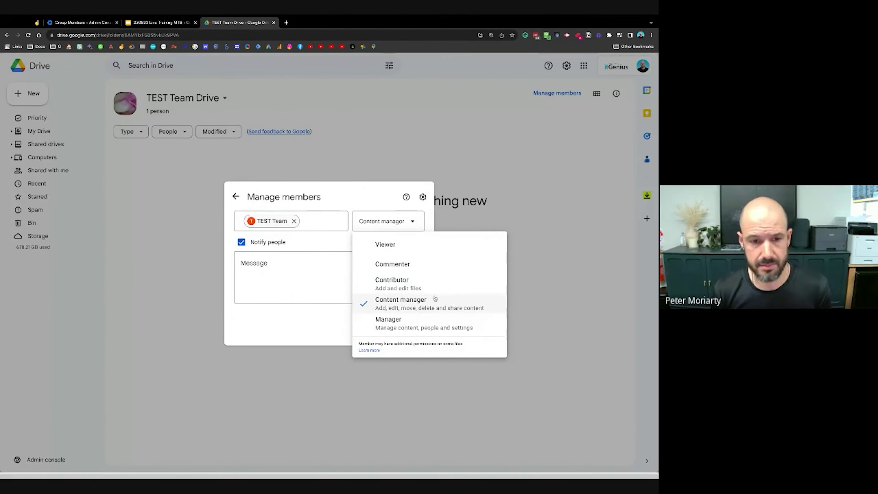
pyautogui.click(419, 289)
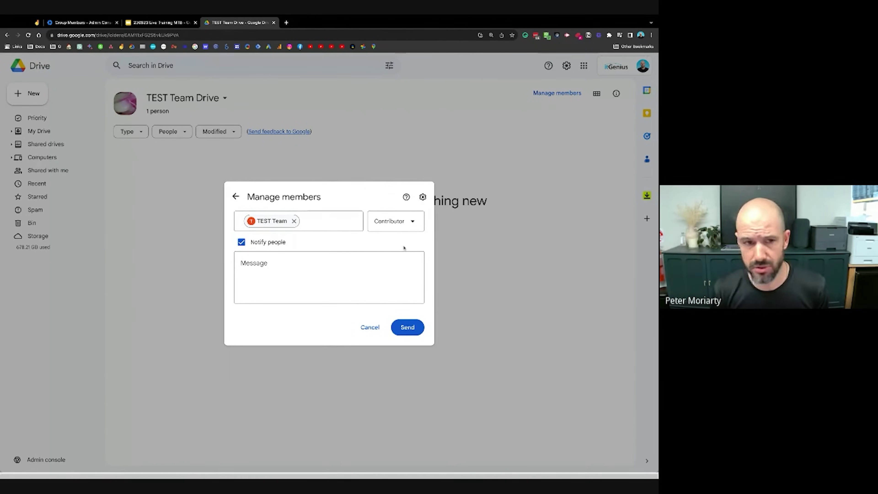
pyautogui.click(241, 242)
pyautogui.click(413, 304)
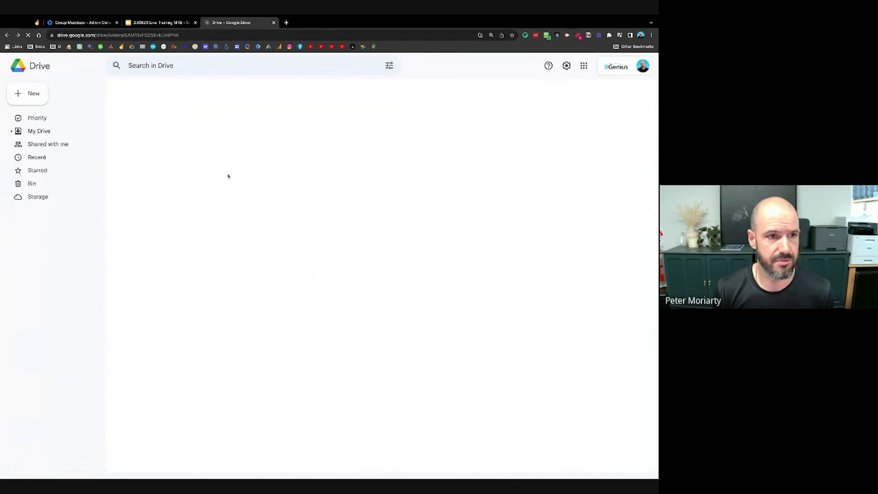
# - Open TEST Team Drive's '1 group · 1 person' member list and view the owner's role options
pyautogui.click(183, 113)
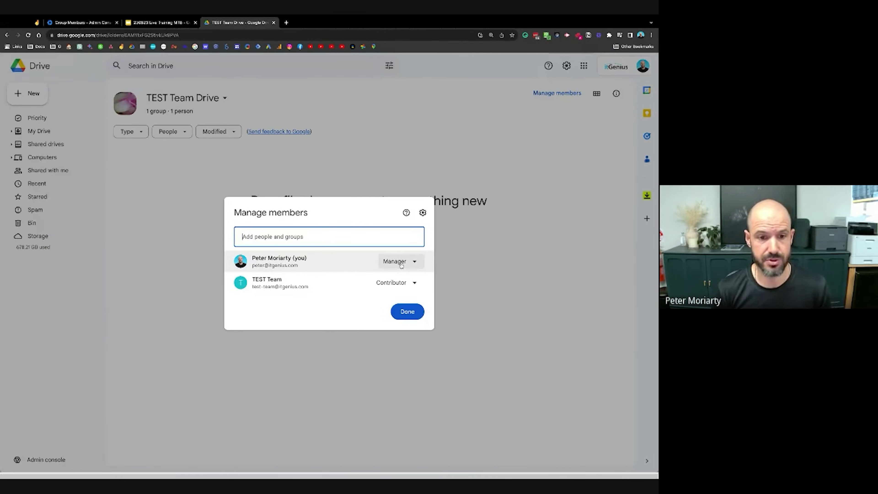
pyautogui.click(401, 264)
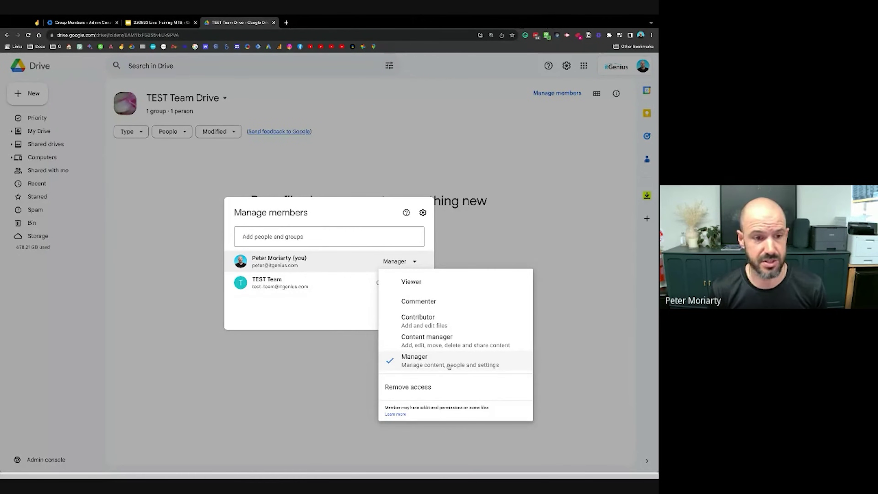
# - Dismiss the owner's role options unchanged, view TEST Team's members, and close Manage members
pyautogui.click(319, 279)
pyautogui.moveTo(319, 281)
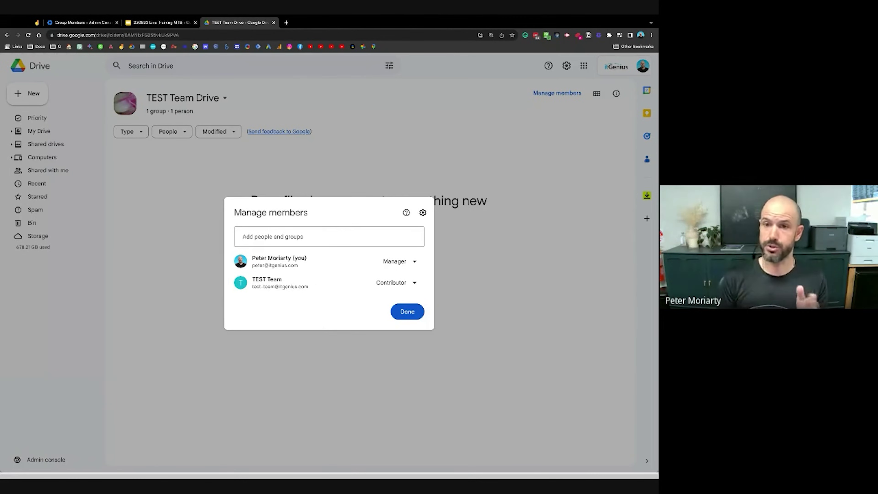
pyautogui.press('Escape')
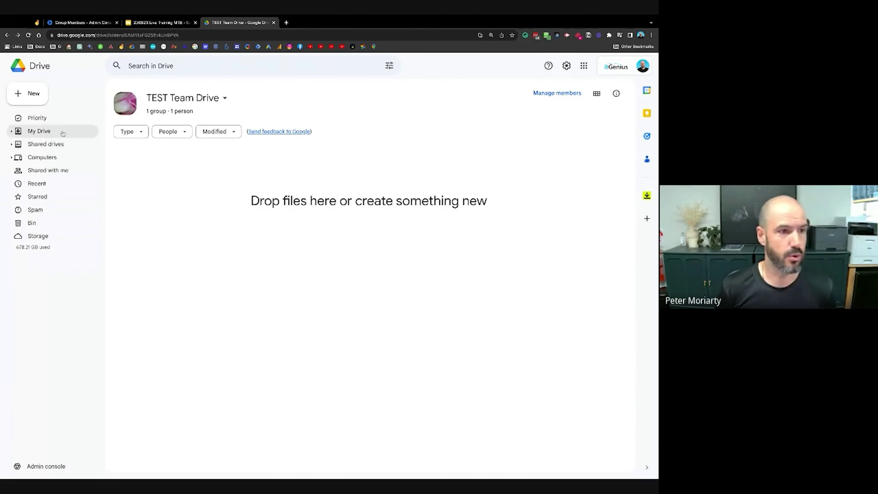
# - Browse the Shared drives list at a larger zoom and select the ITG D1 Exec (Lead) drive
pyautogui.click(48, 144)
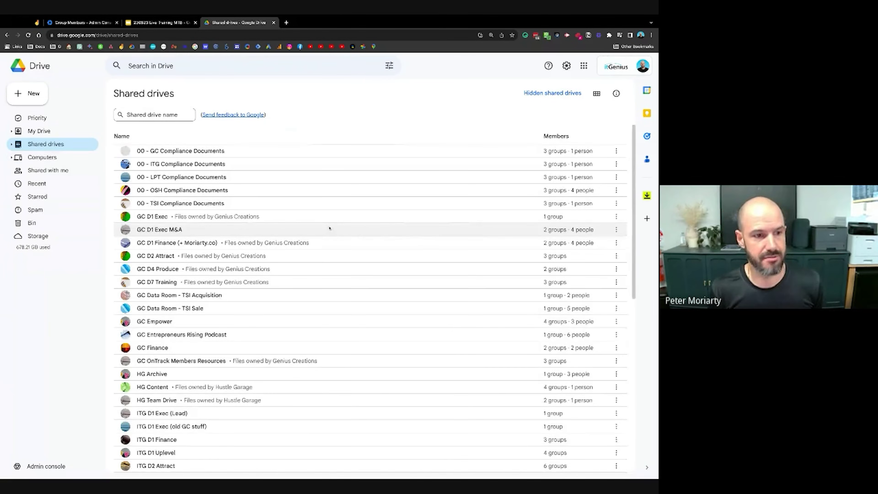
pyautogui.scroll(-10, 329, 228)
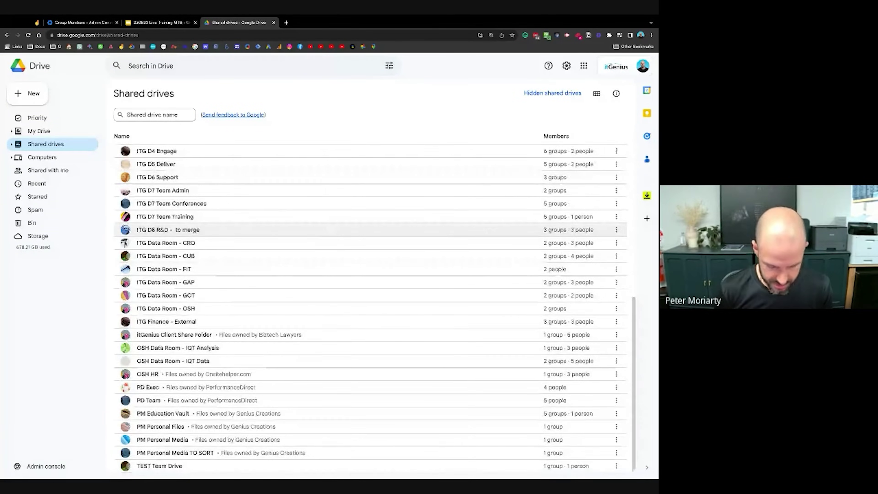
pyautogui.hotkey('ctrl', '+')
pyautogui.scroll(5, 278, 376)
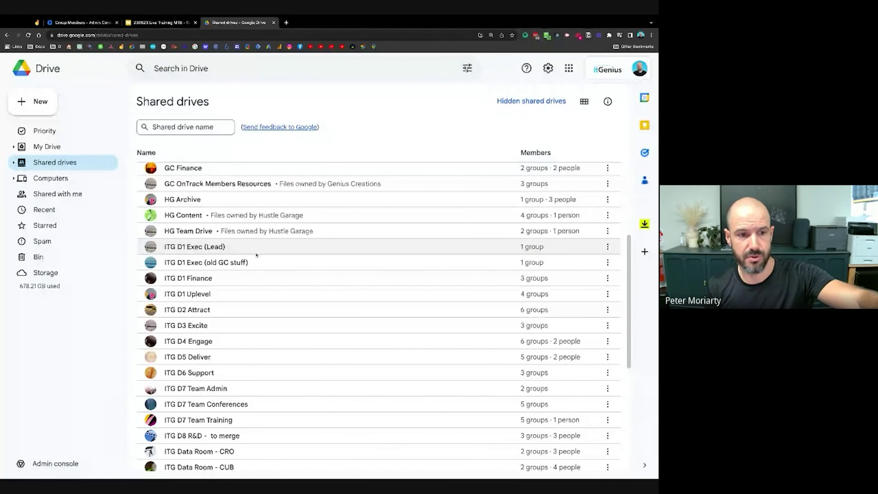
pyautogui.click(256, 254)
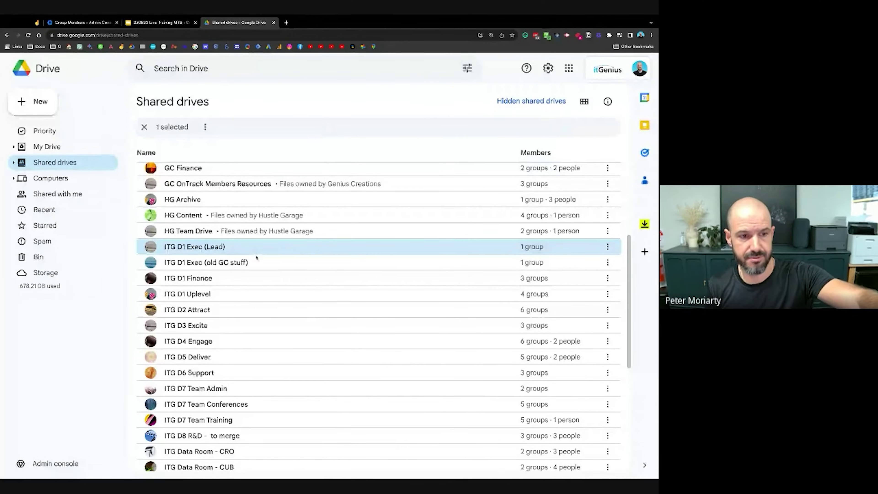
pyautogui.click(252, 282)
pyautogui.click(252, 298)
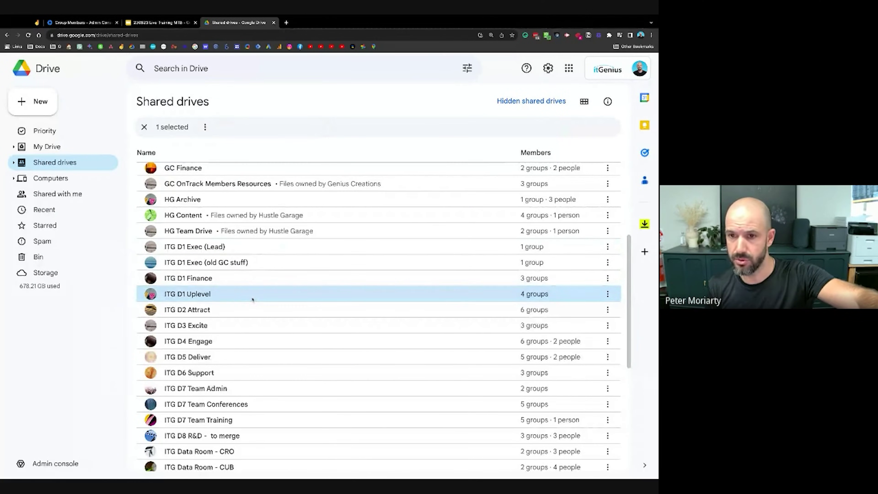
pyautogui.click(217, 310)
pyautogui.click(229, 326)
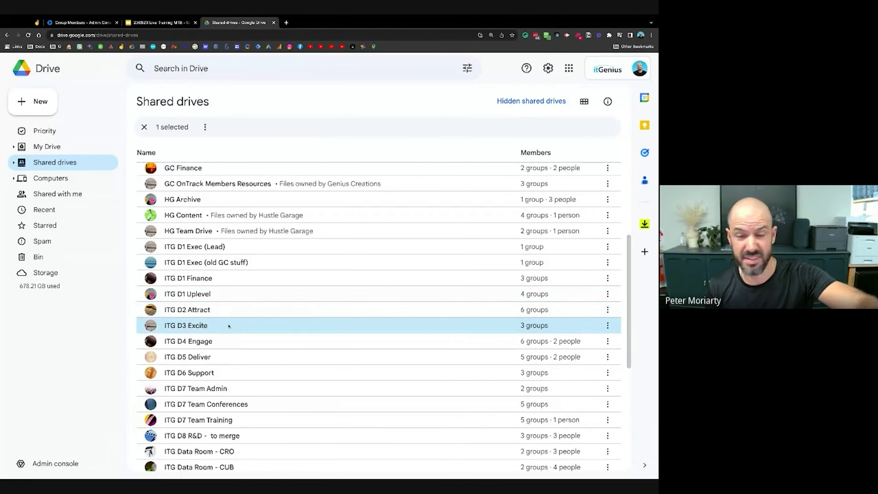
pyautogui.click(229, 341)
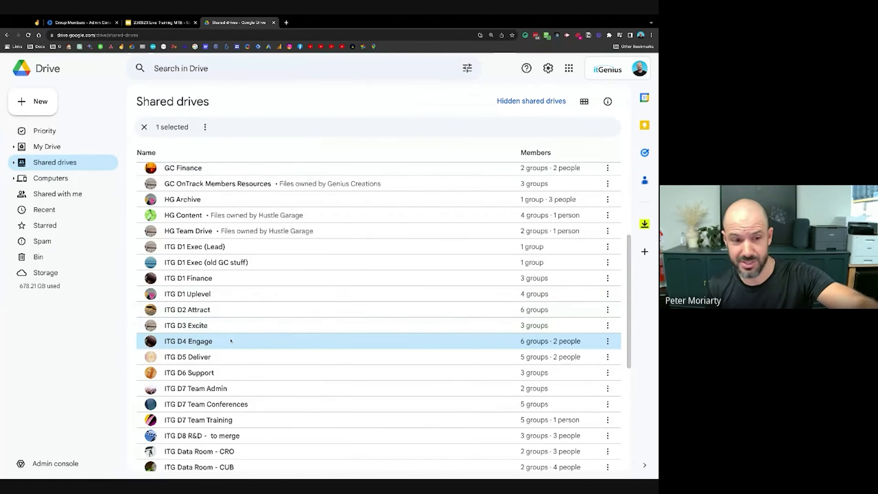
pyautogui.click(228, 358)
pyautogui.click(231, 371)
pyautogui.click(233, 359)
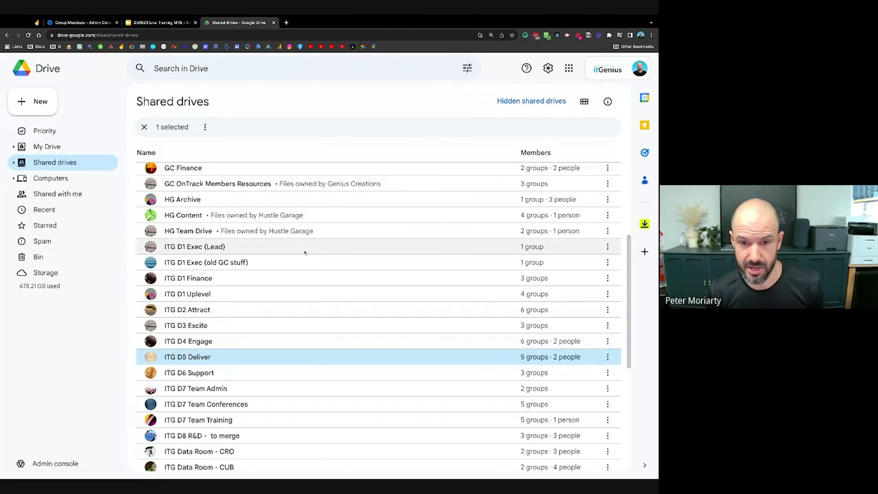
pyautogui.click(401, 293)
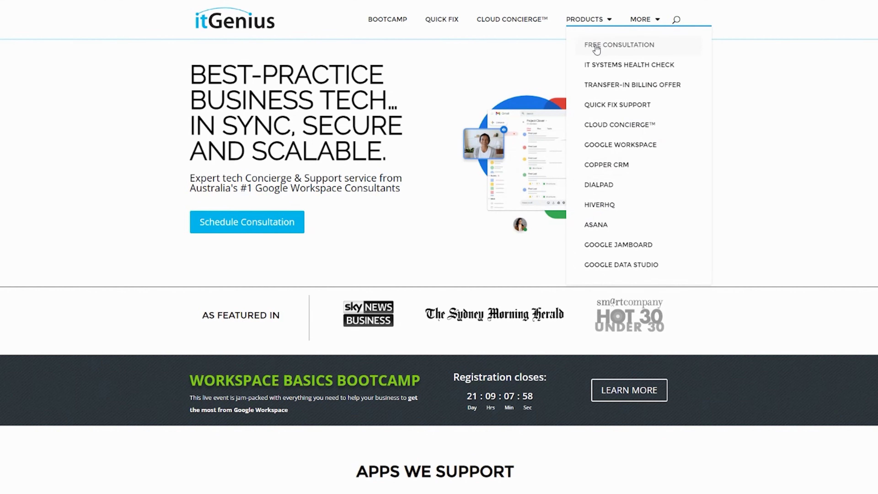
# - Go to the itGenius Free Consultation page and scroll down through it
pyautogui.click(596, 49)
pyautogui.scroll(-1, 435, 253)
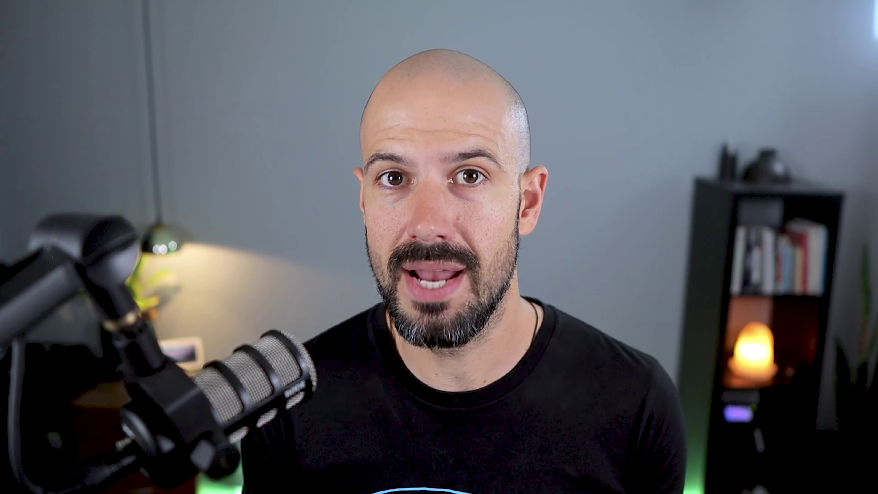